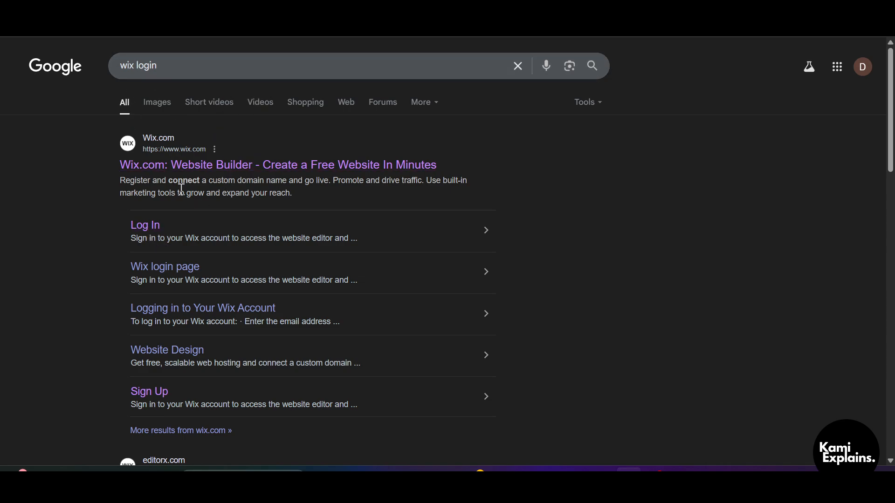
Step: Open the Wix login page from the search results and continue with the account's email address
left_click(141, 226)
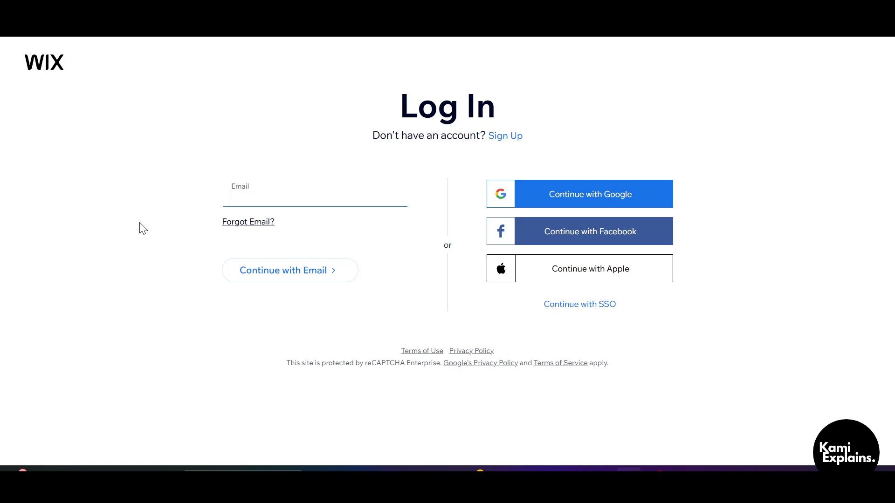
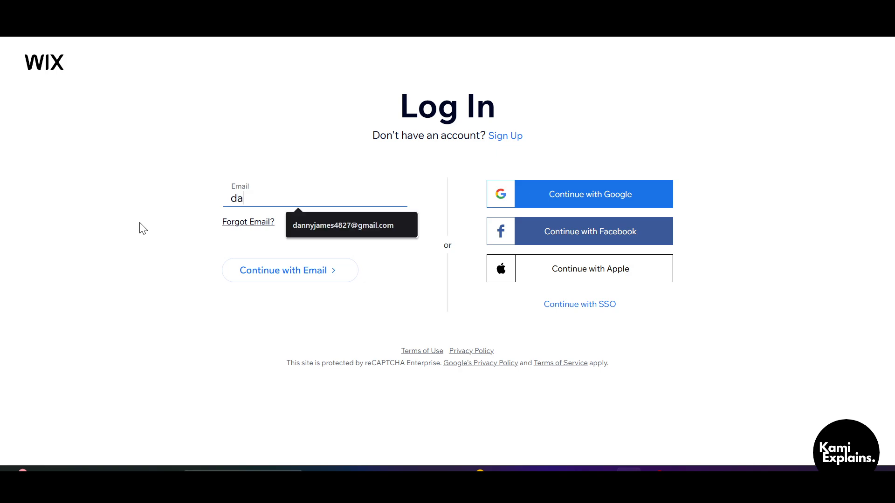
left_click(283, 274)
double_click(334, 198)
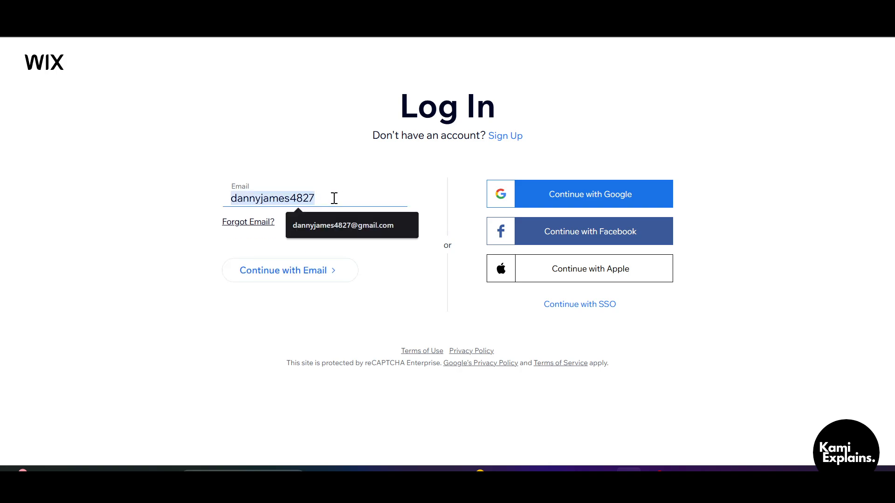
left_click(334, 198)
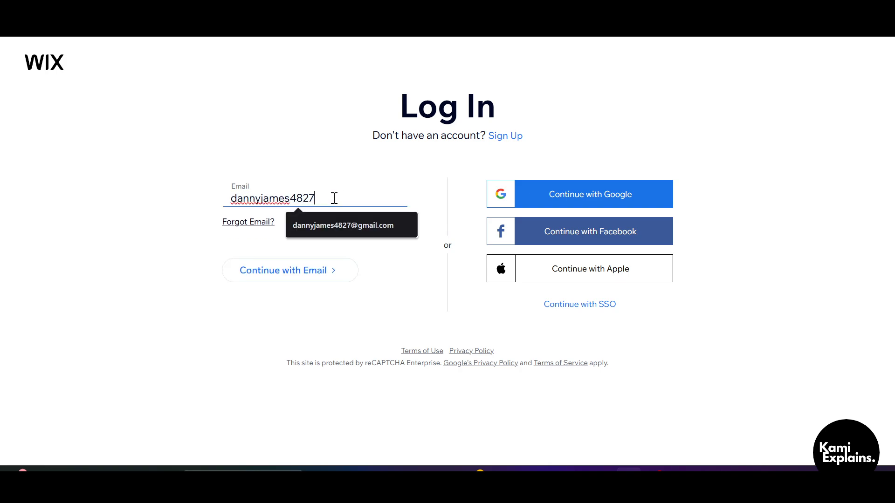
type("@gmail.com")
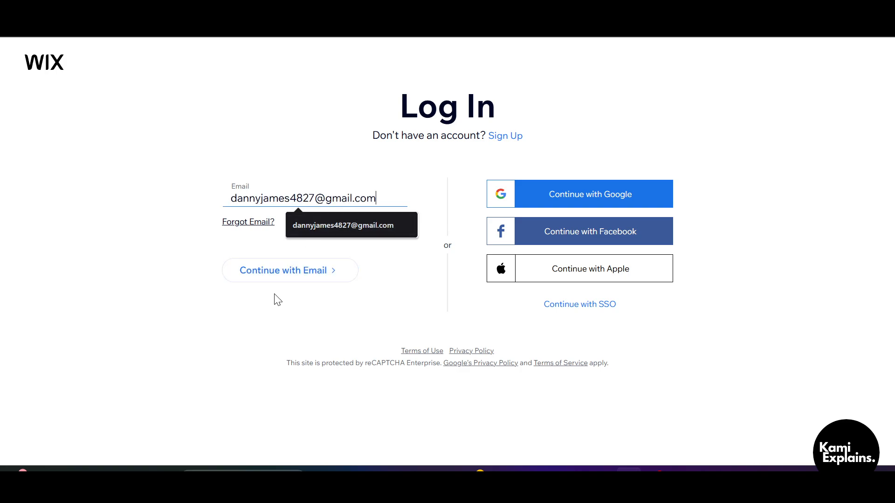
left_click(281, 278)
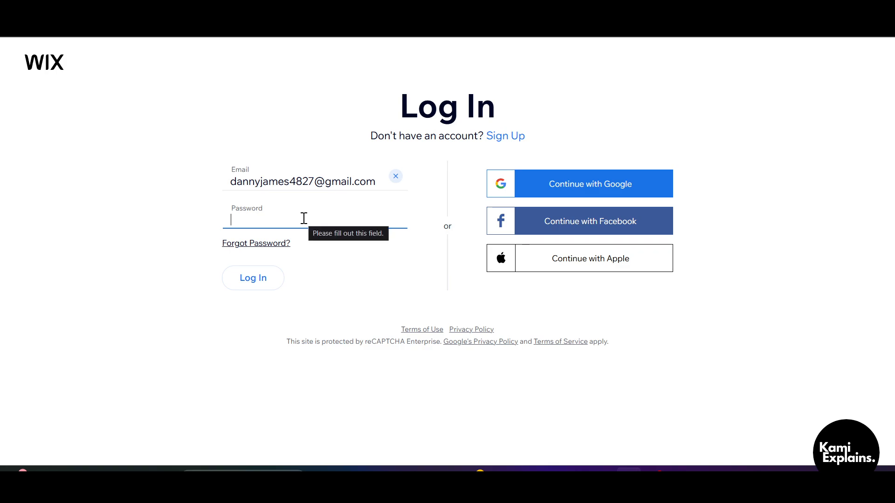
Step: Enter the account password and submit the login form
type("•")
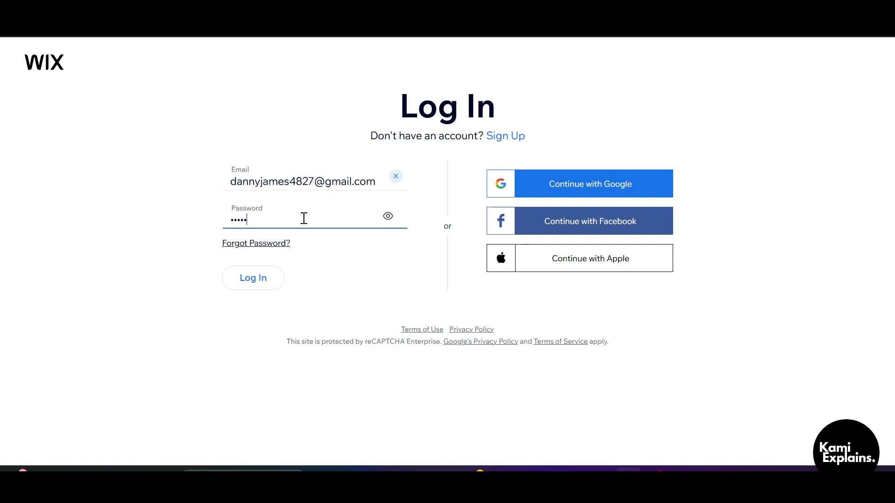
type("••••••••")
left_click(262, 281)
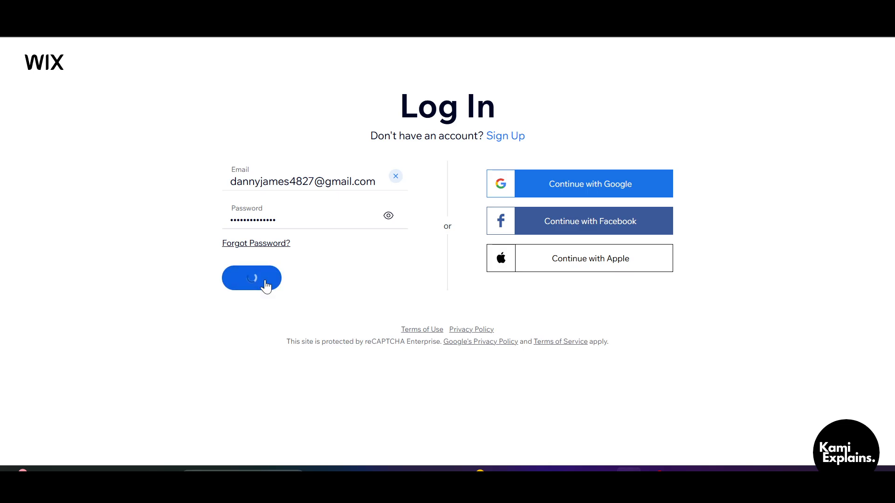
left_click(266, 285)
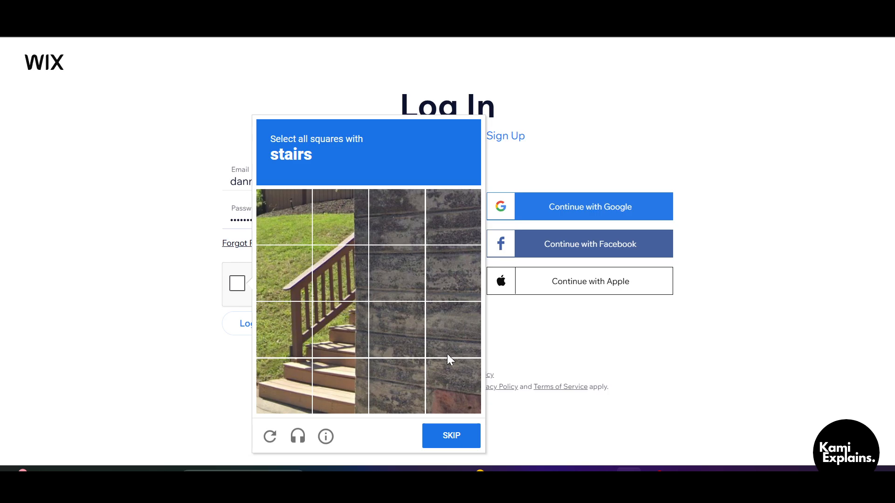
Step: Solve the image challenge by selecting all squares with stairs, verify it, and log in to the account
left_click(335, 383)
left_click(275, 385)
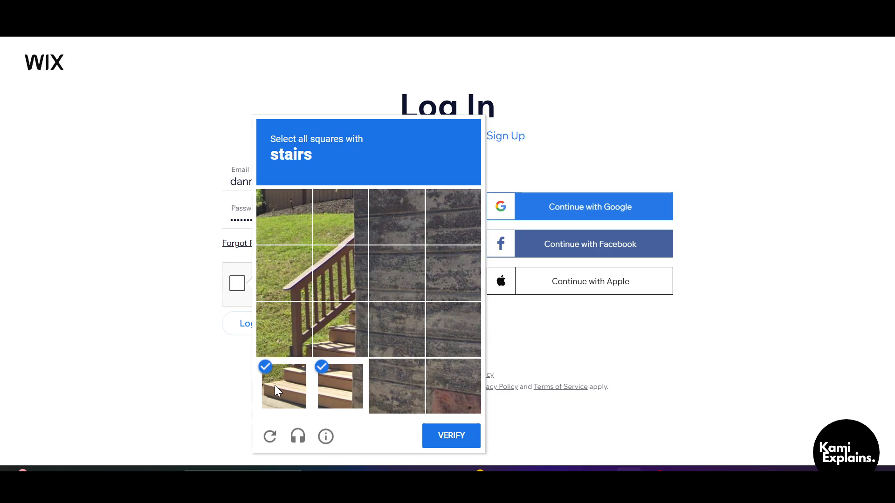
left_click(337, 338)
left_click(301, 334)
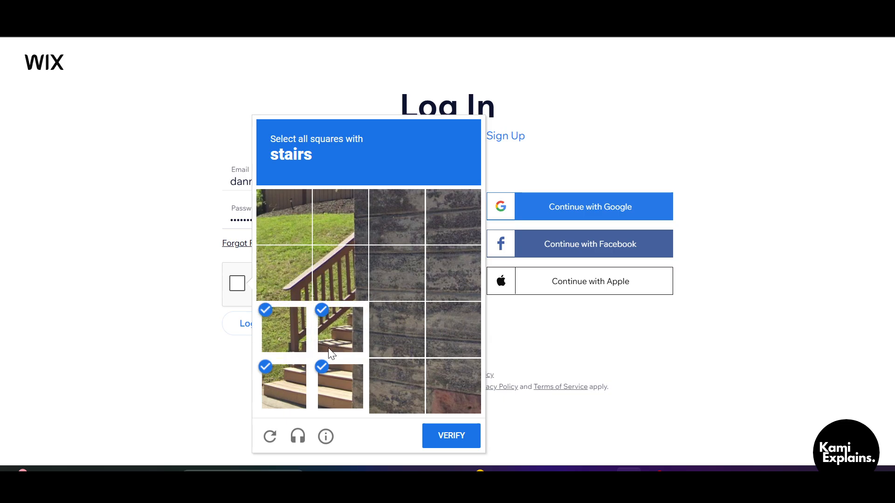
left_click(454, 434)
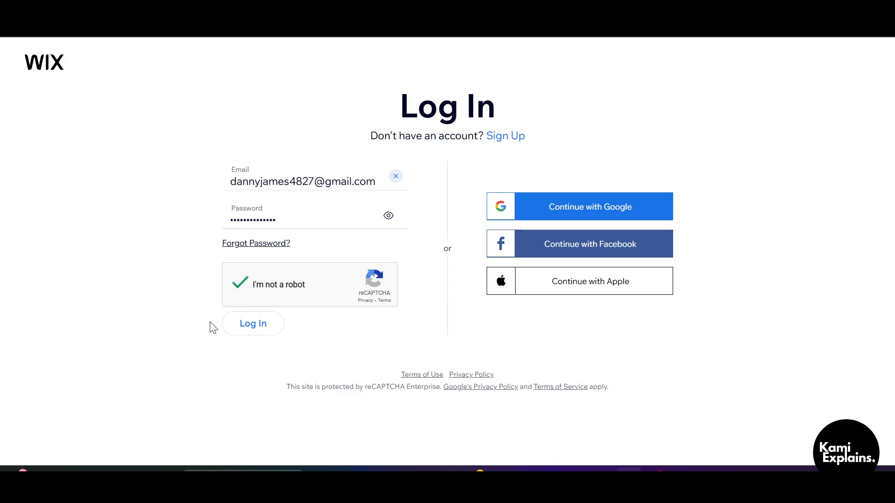
left_click(245, 328)
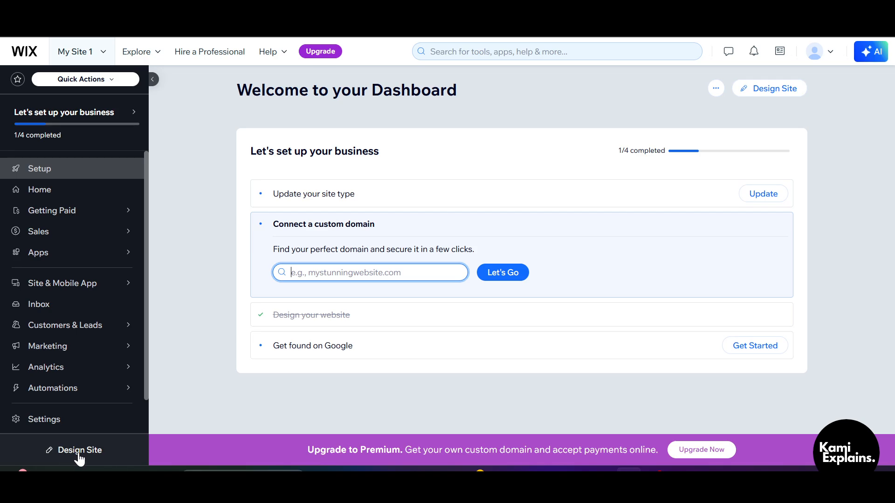
Step: Set up a new site without the AI chat, skip the website name and goals questions, and close the setup questionnaire
left_click(787, 92)
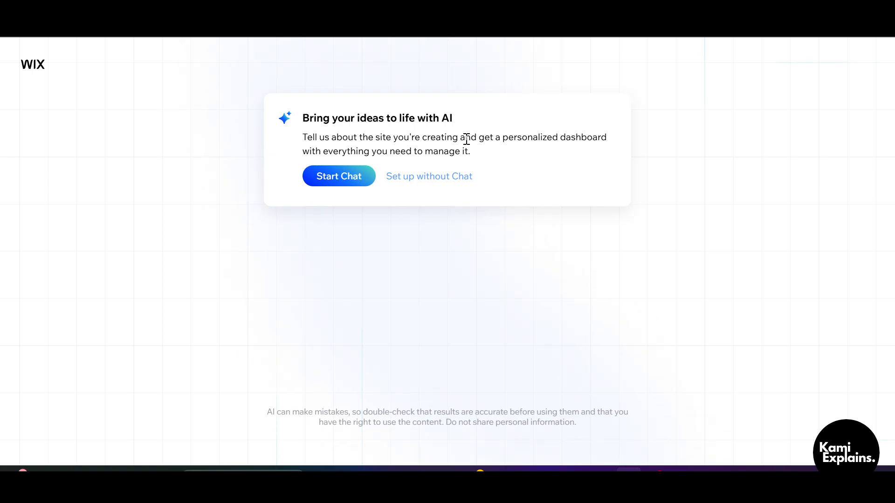
left_click(425, 182)
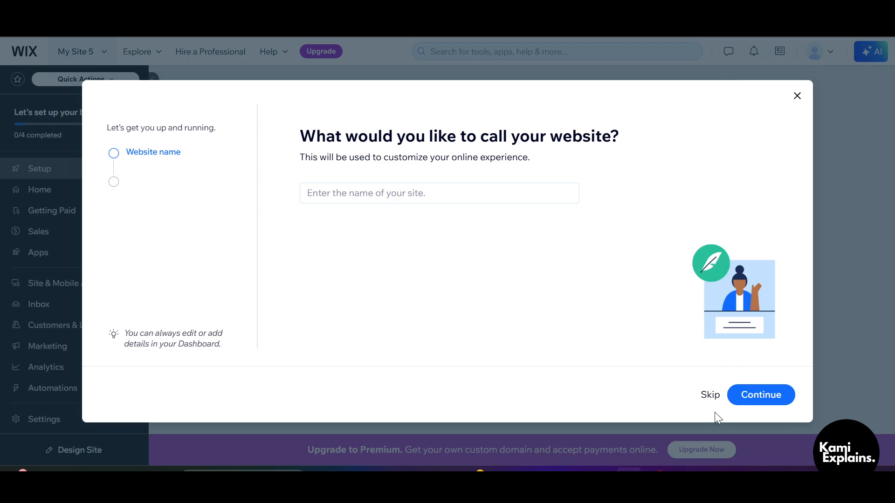
left_click(709, 395)
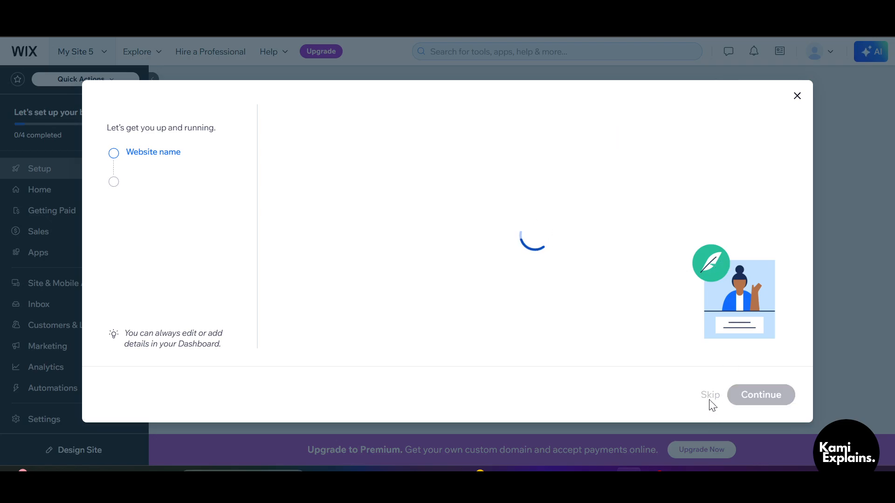
left_click(710, 395)
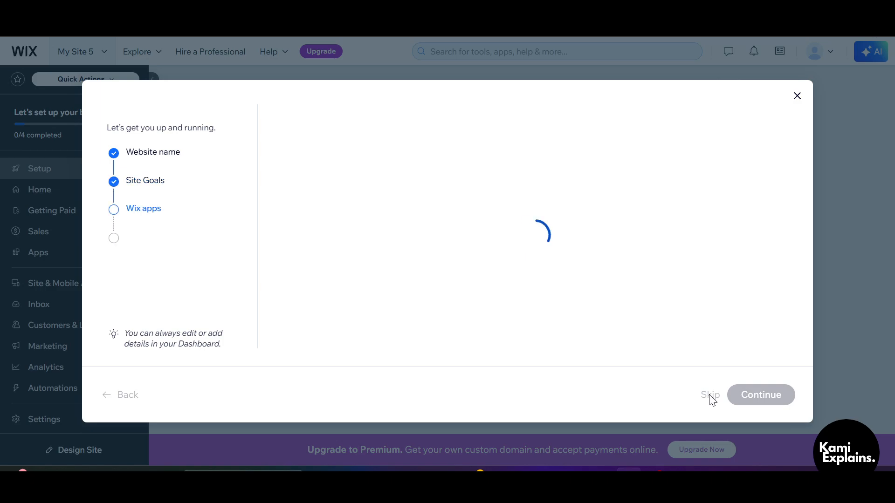
left_click(797, 96)
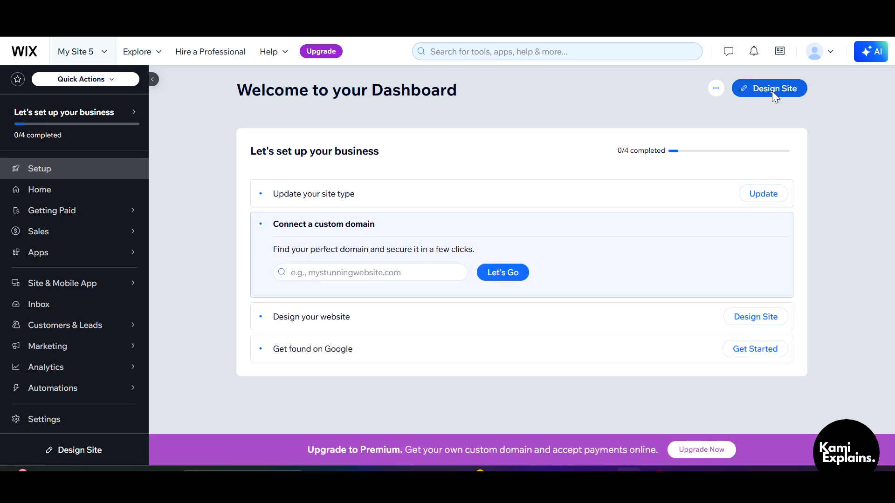
Step: Start designing the site from a template and open the Accessories Store template for editing
left_click(772, 91)
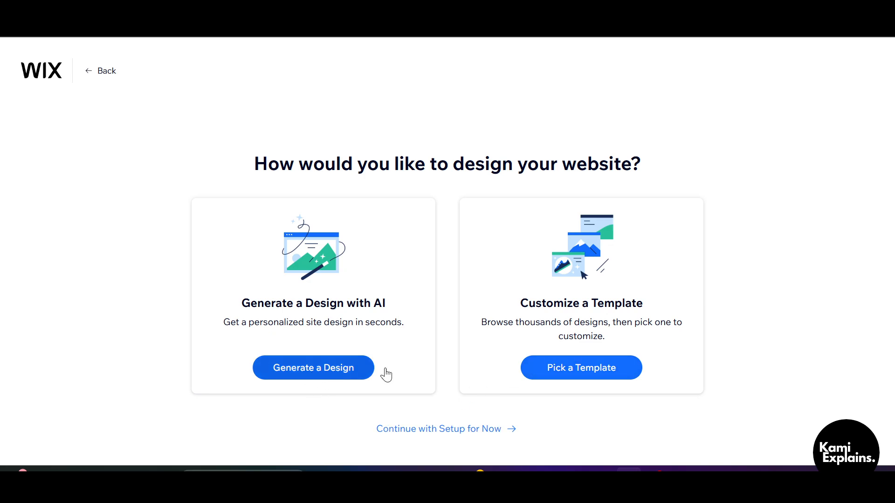
left_click(591, 368)
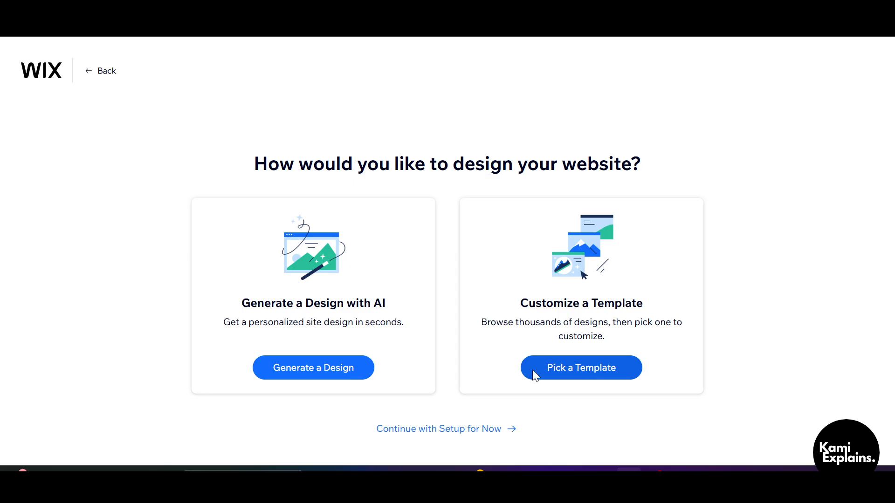
scroll(371, 304, "down", 2)
scroll(370, 304, "down", 6)
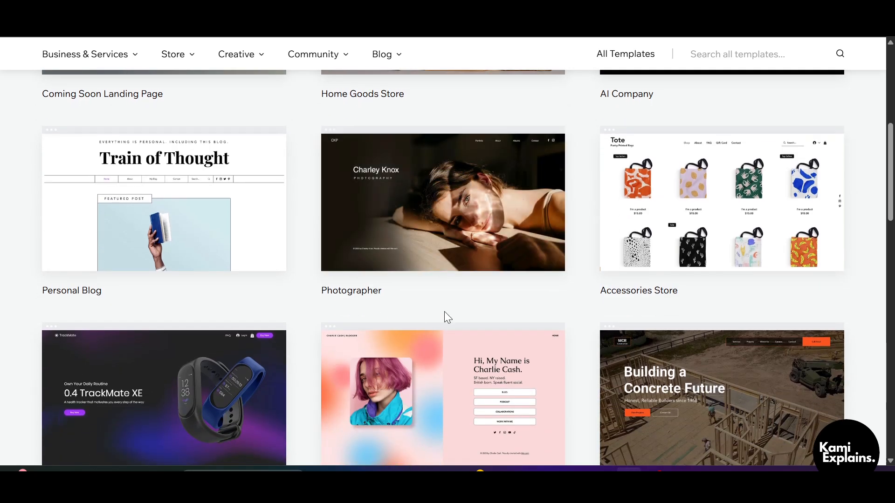
mouse_move(781, 211)
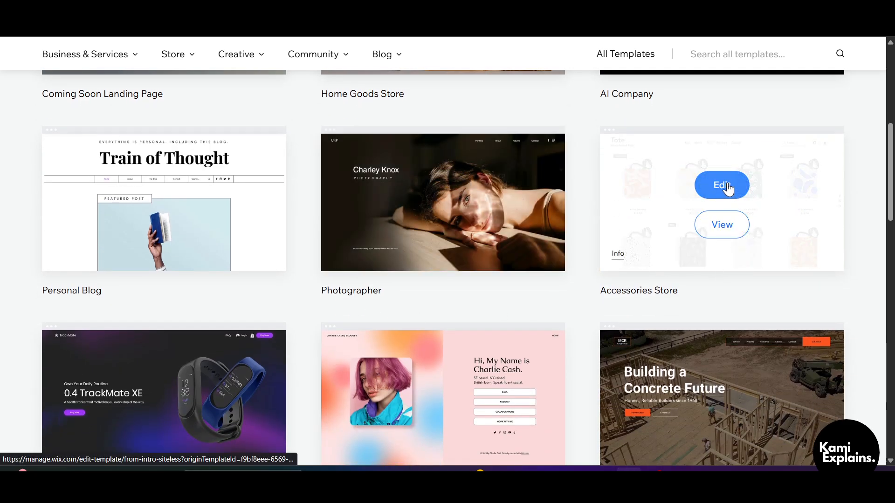
left_click(729, 188)
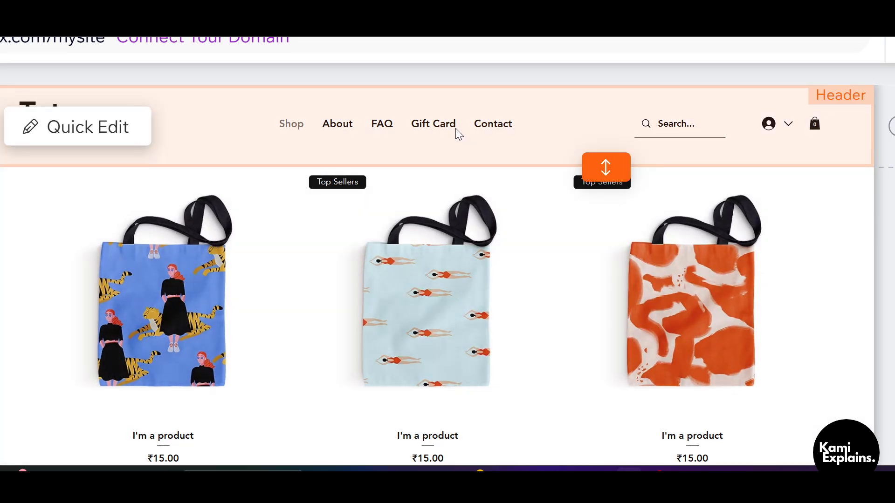
Step: Select the horizontal menu in the site header and open its menu management
left_click(435, 150)
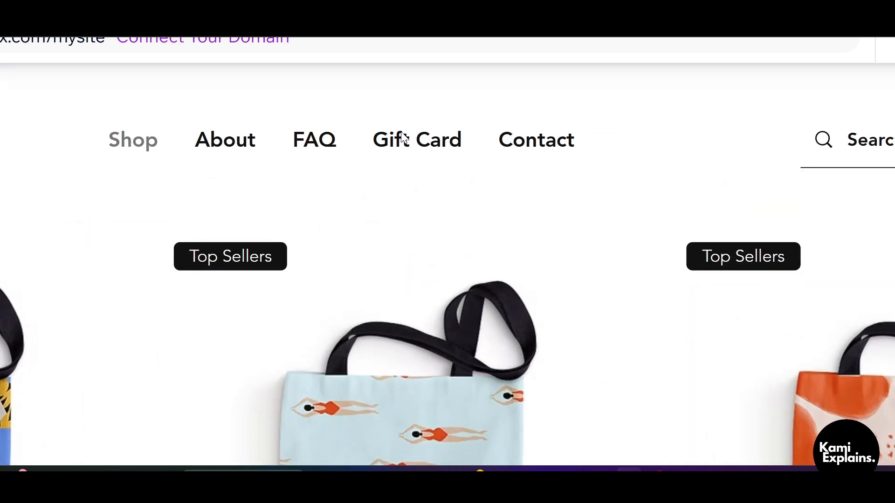
left_click(425, 122)
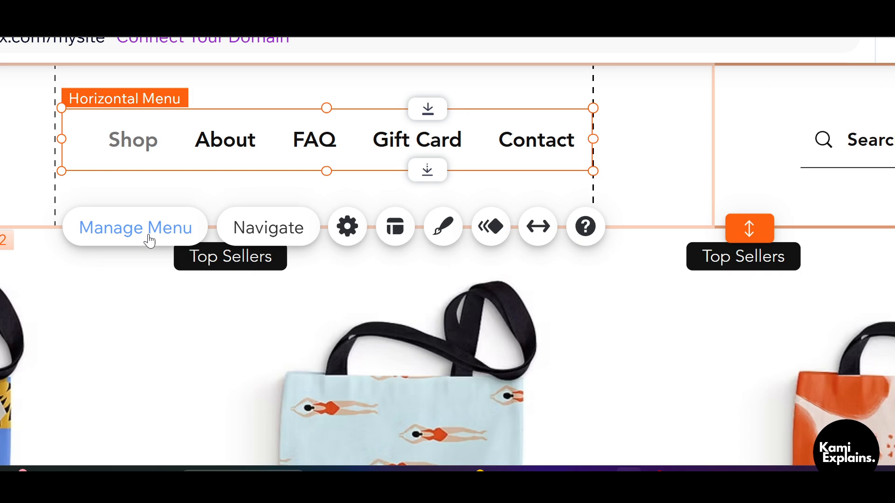
left_click(150, 238)
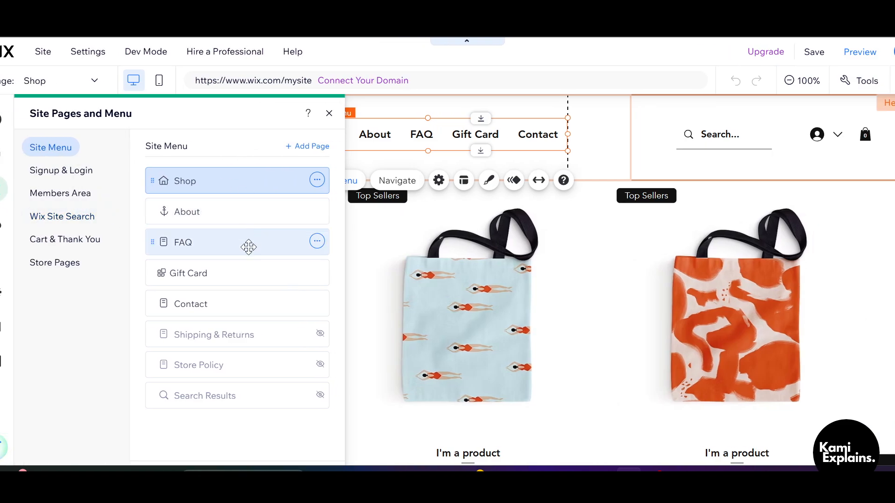
left_click(319, 150)
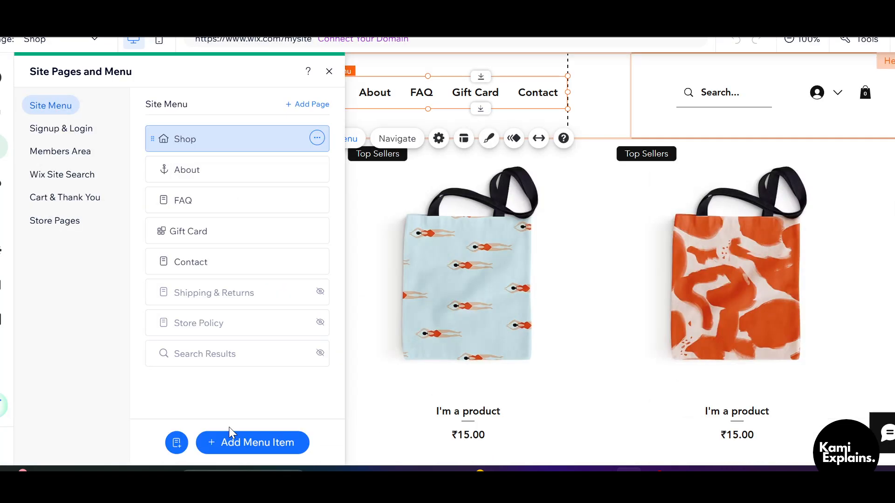
left_click(266, 440)
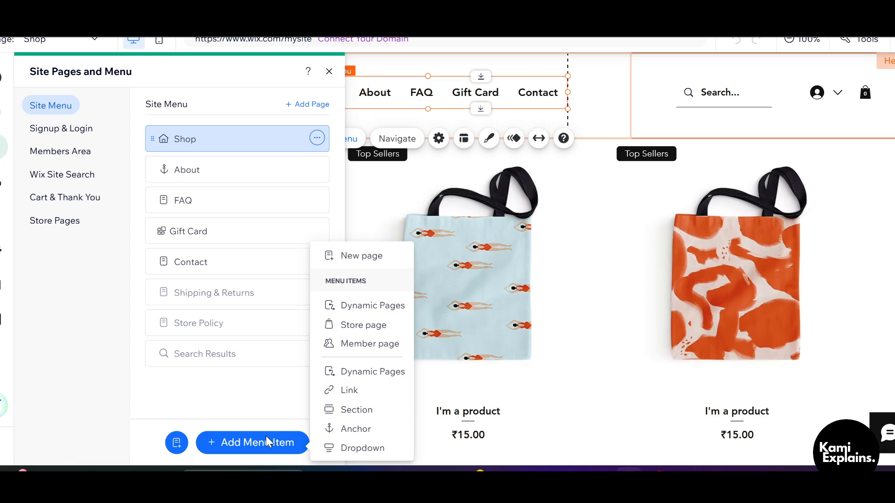
left_click(376, 391)
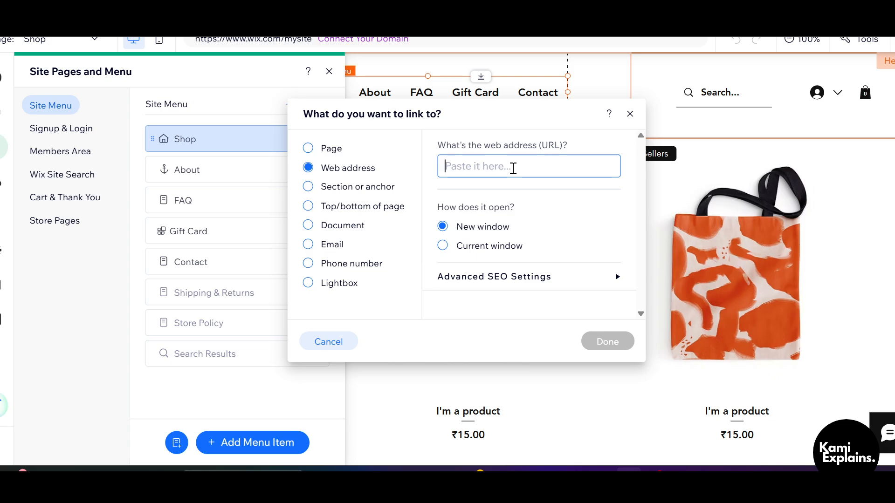
type("https://chatgpt.com/")
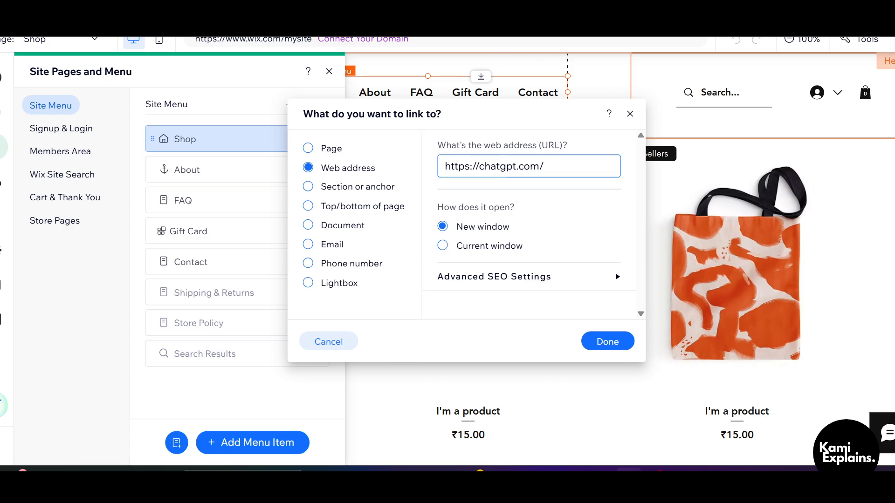
left_click(442, 246)
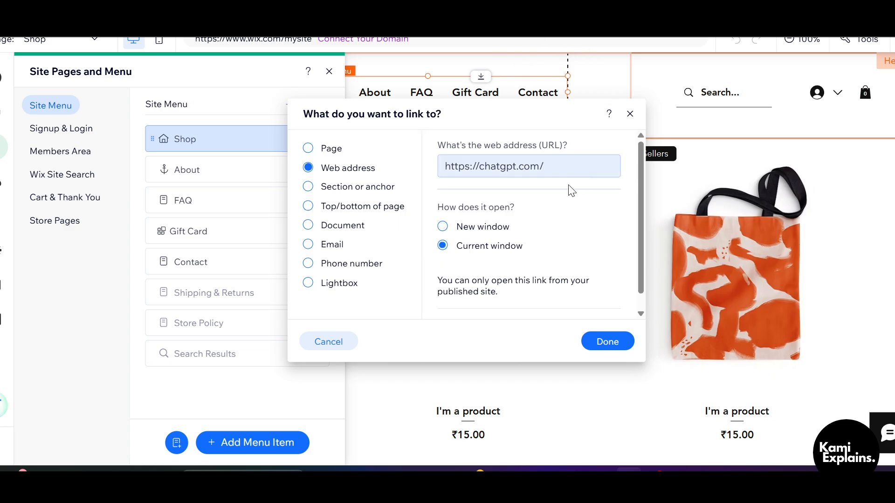
left_click(444, 227)
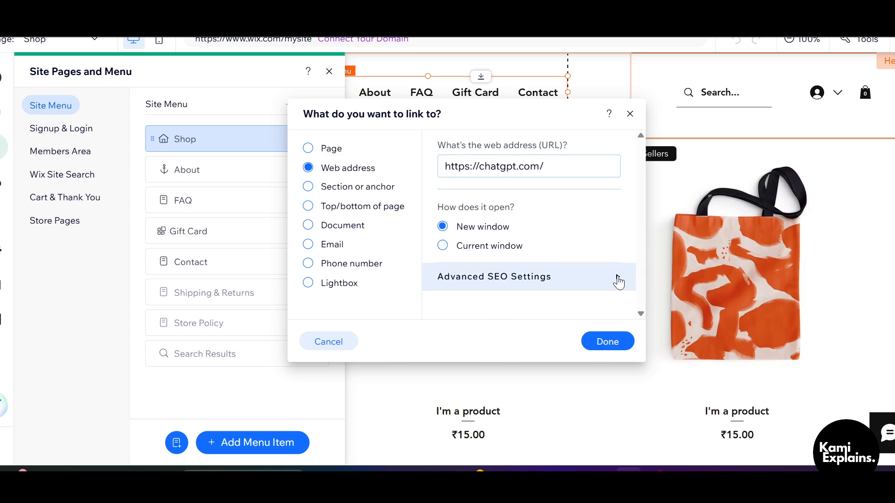
left_click(616, 278)
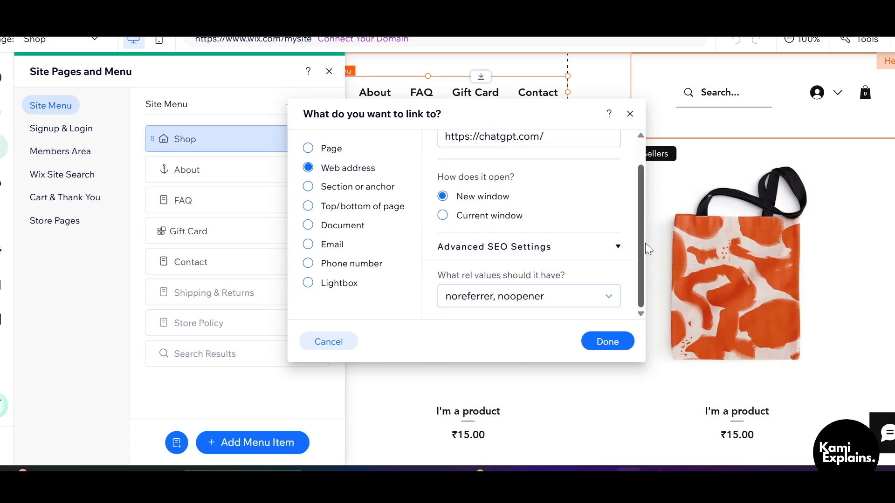
left_click(616, 246)
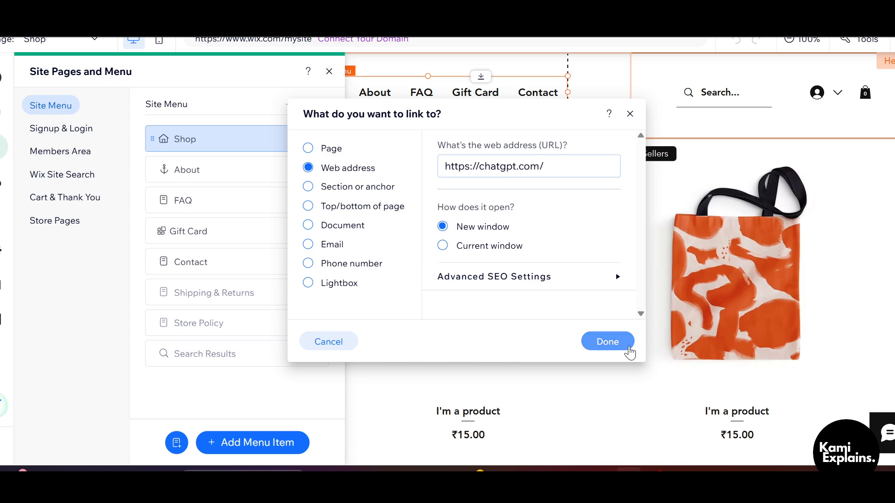
left_click(626, 351)
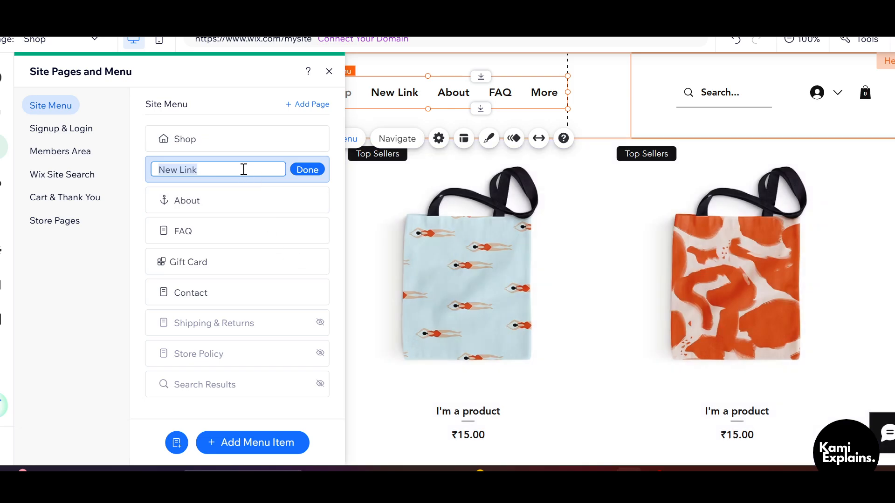
Step: Rename the new link in the site menu as "chat", close the menu management and deselect the header menu
key("BackSpace")
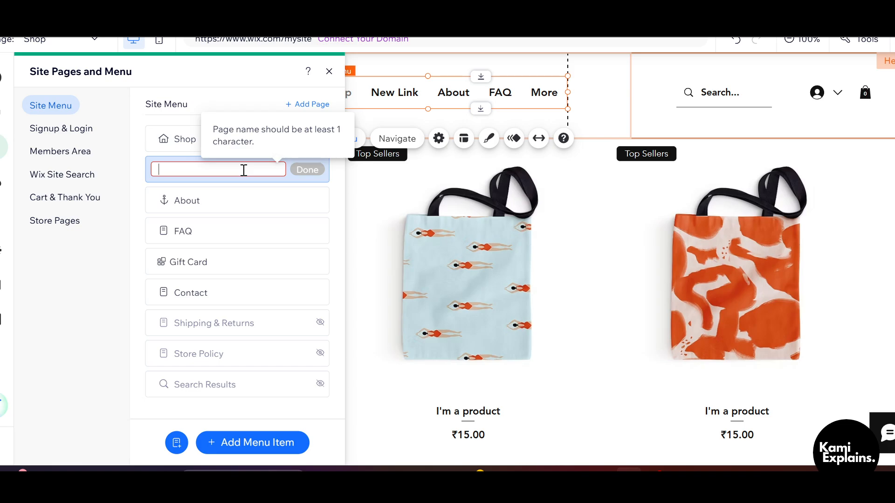
type("cha")
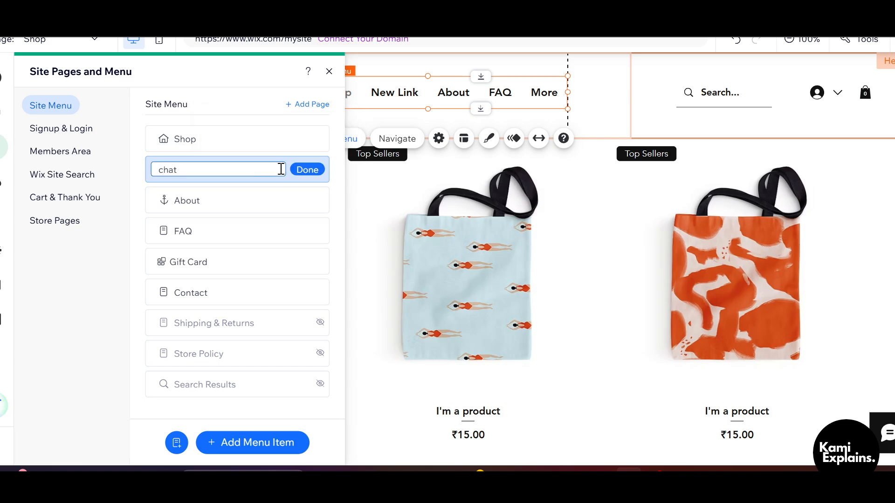
type("t")
left_click(307, 170)
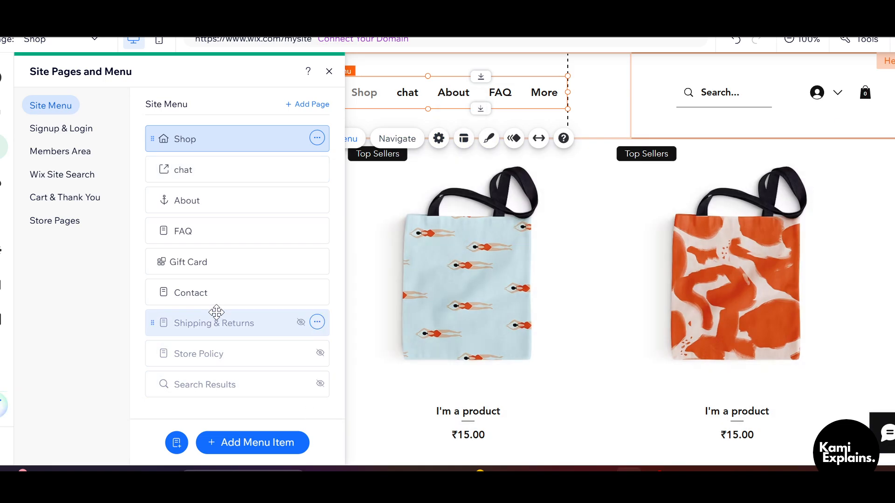
left_click(329, 72)
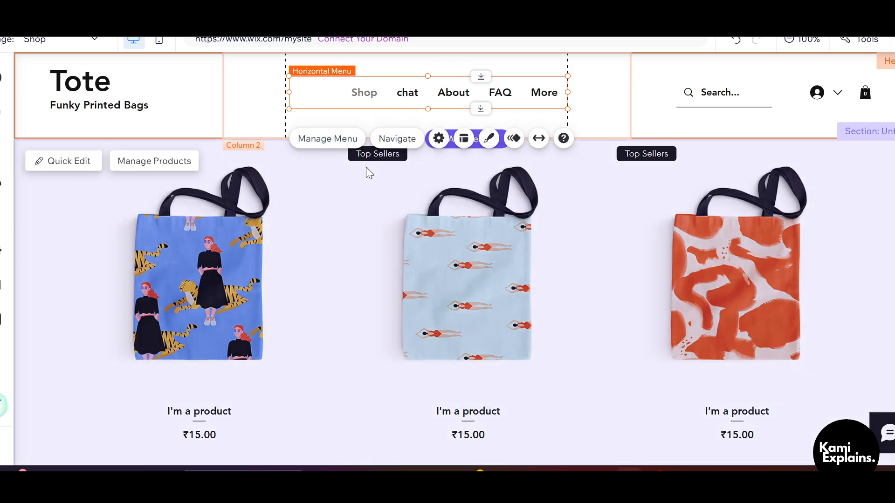
left_click(349, 191)
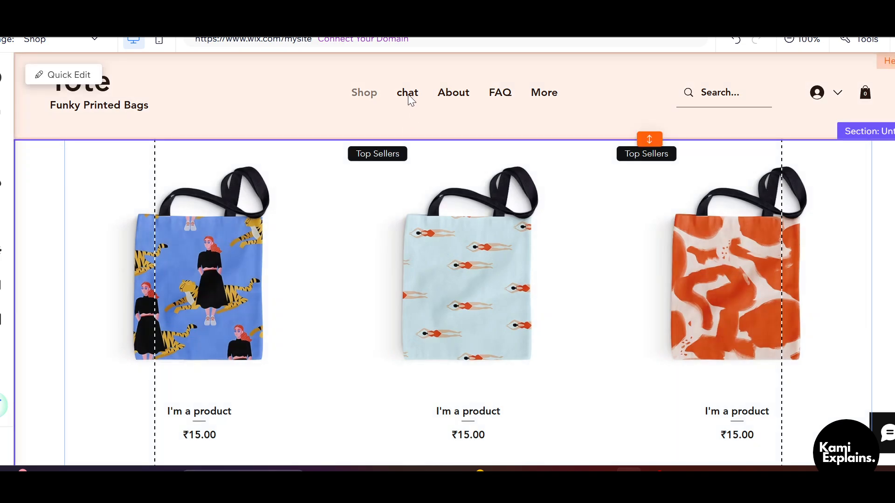
left_click(411, 100)
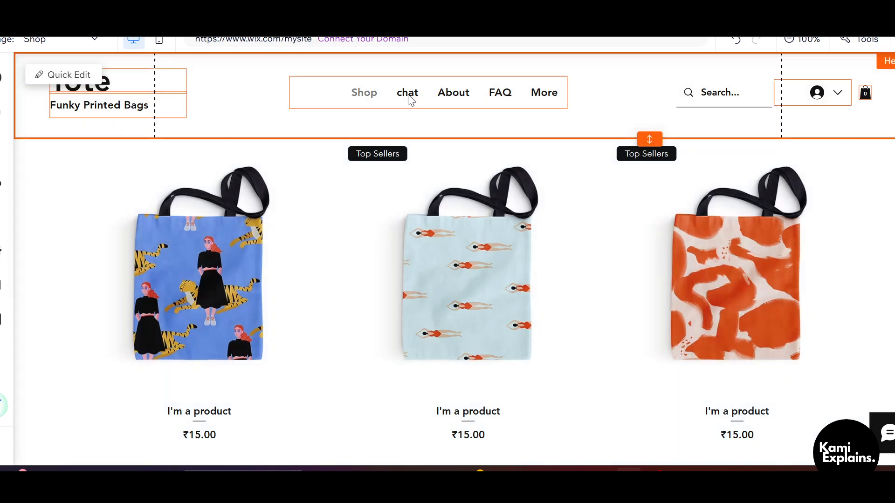